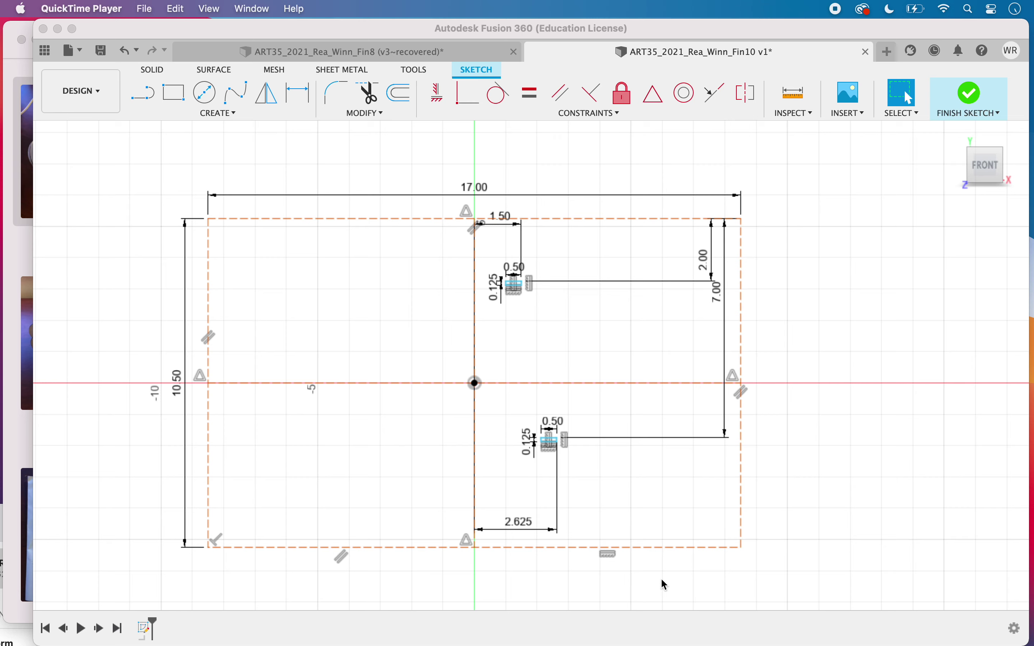
# - Check the lamp reference photo, then return to the fin sketch
pyautogui.click(798, 443)
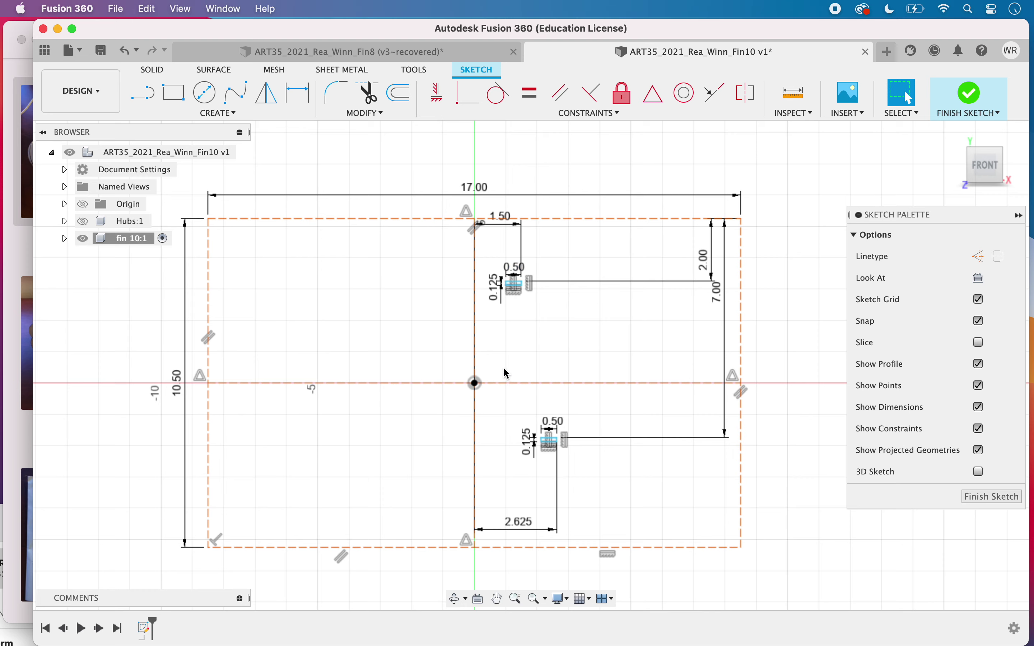
pyautogui.click(21, 418)
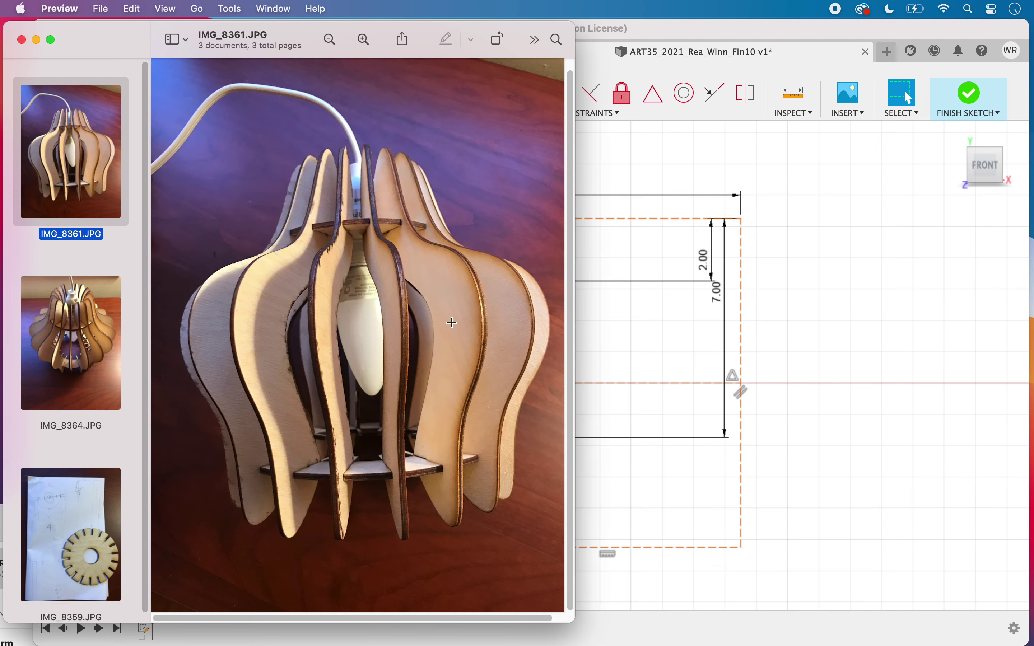
pyautogui.click(657, 361)
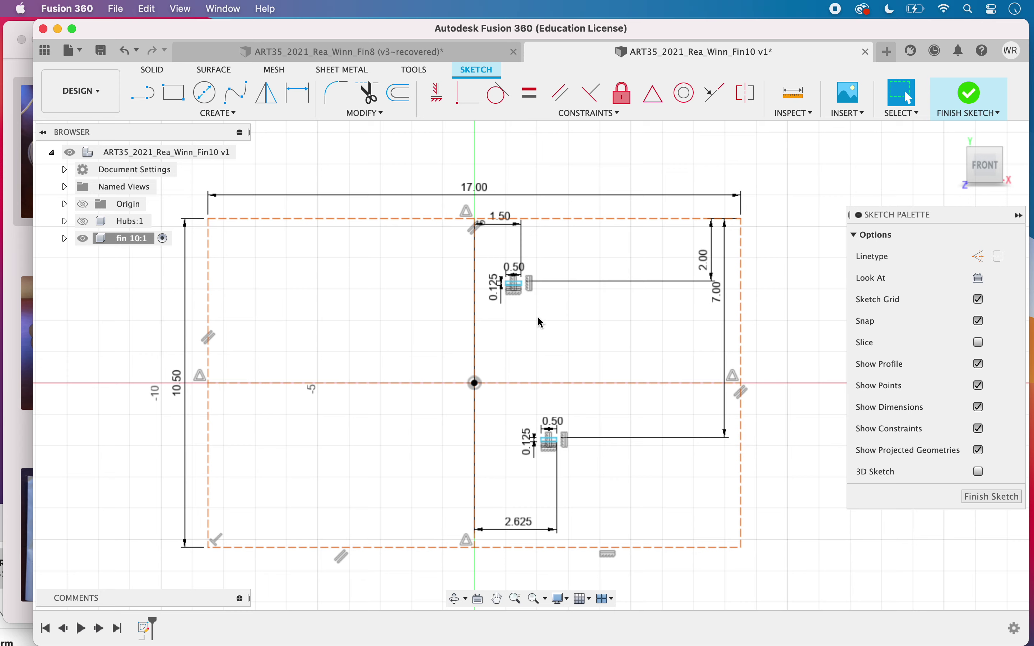
# - Zoom in on the upper notch and start a Fit Point Spline
pyautogui.scroll(5, 537, 319)
pyautogui.moveTo(538, 323); pyautogui.dragTo(485, 328, button='middle')
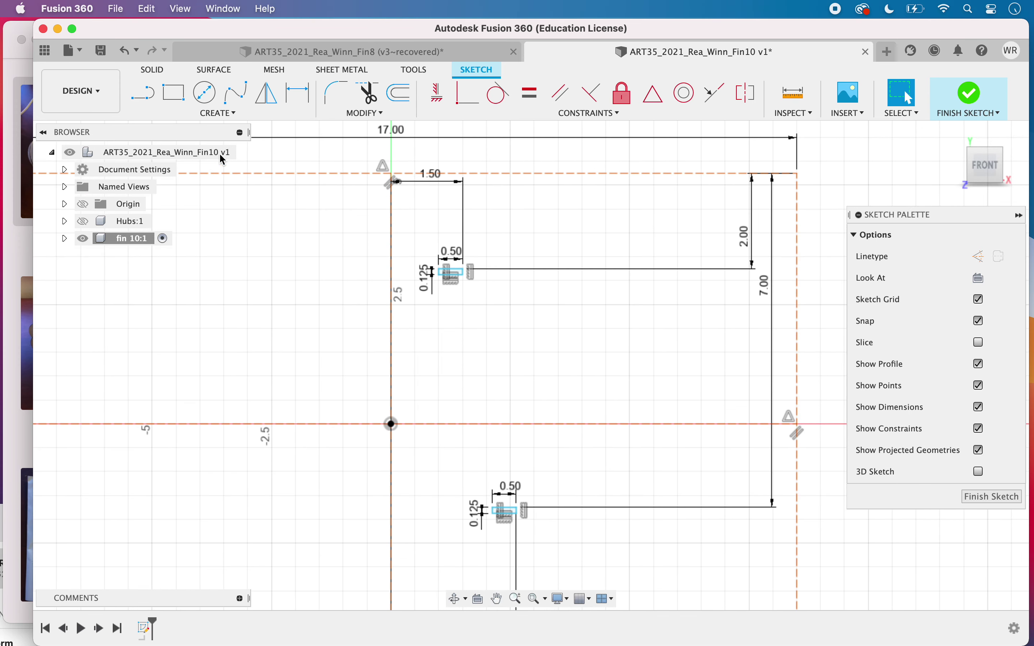
pyautogui.click(239, 97)
pyautogui.scroll(2, 445, 276)
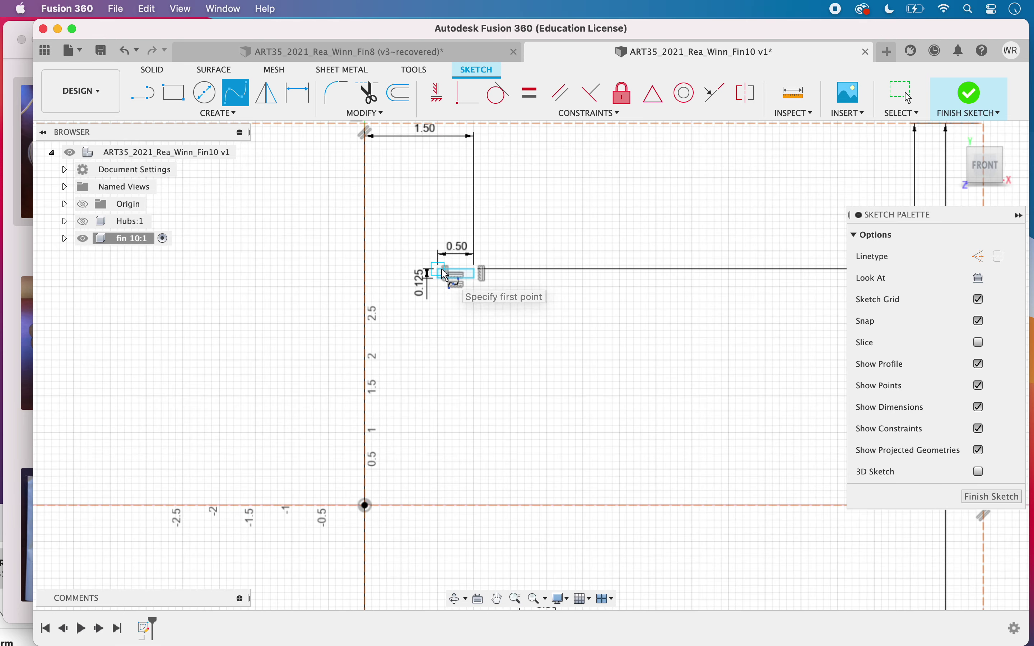
pyautogui.scroll(2, 444, 274)
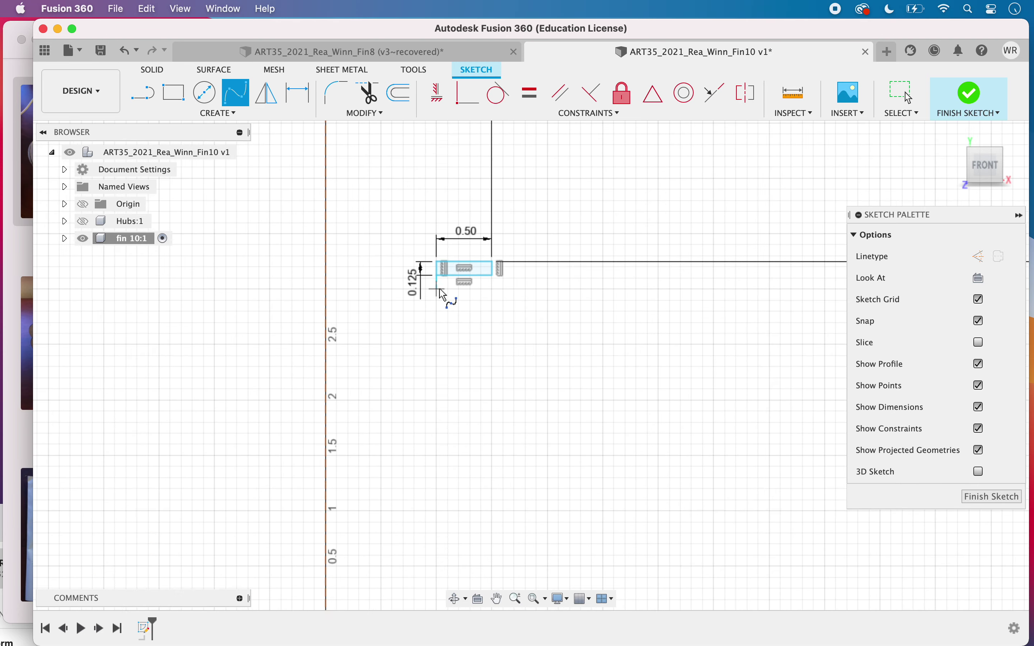
pyautogui.scroll(1, 444, 282)
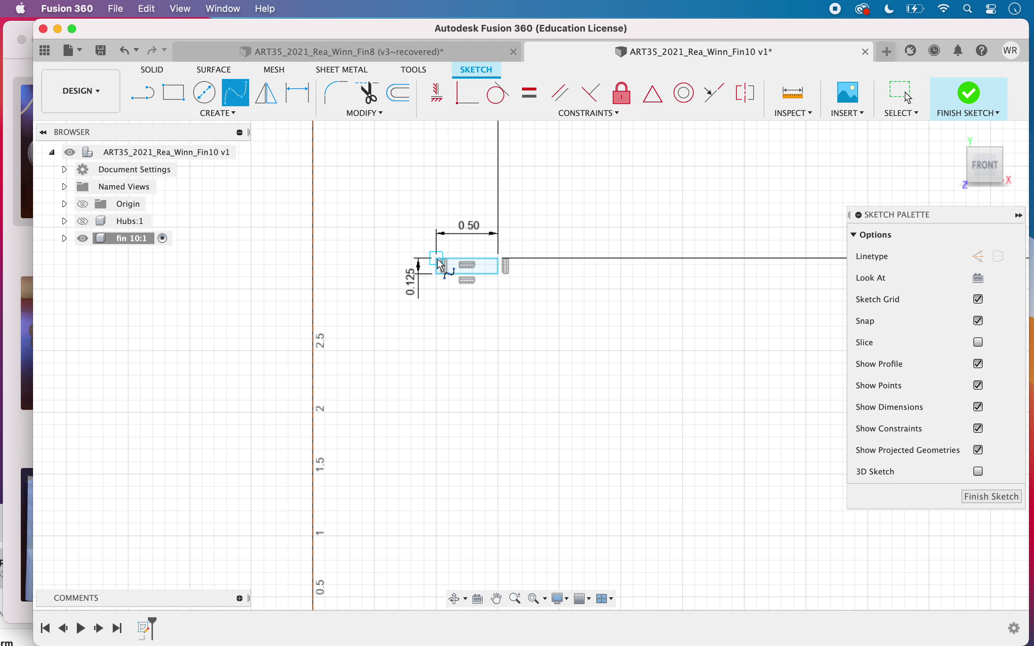
# - Start the spline at the upper notch corner and curve it over the top and down the right side
pyautogui.click(436, 258)
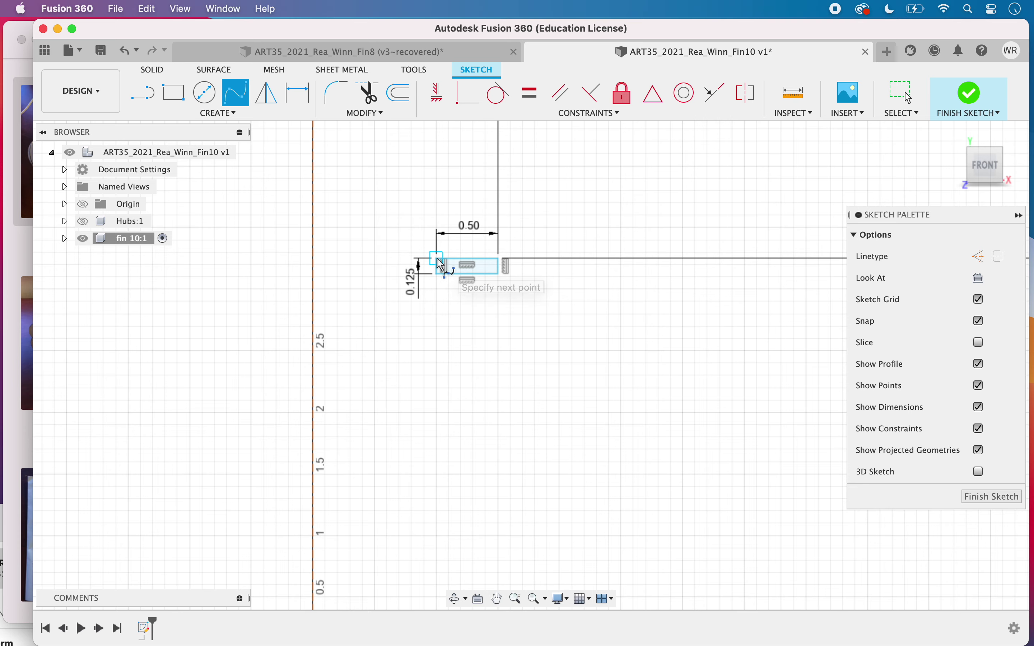
pyautogui.click(425, 178)
pyautogui.scroll(-4, 428, 179)
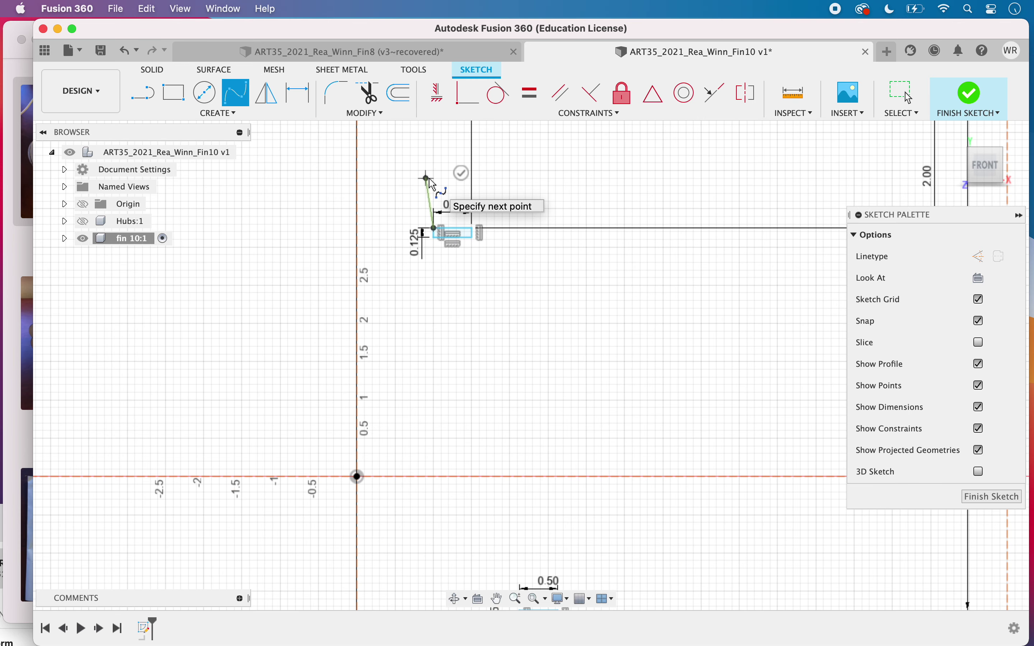
pyautogui.scroll(5, 433, 188)
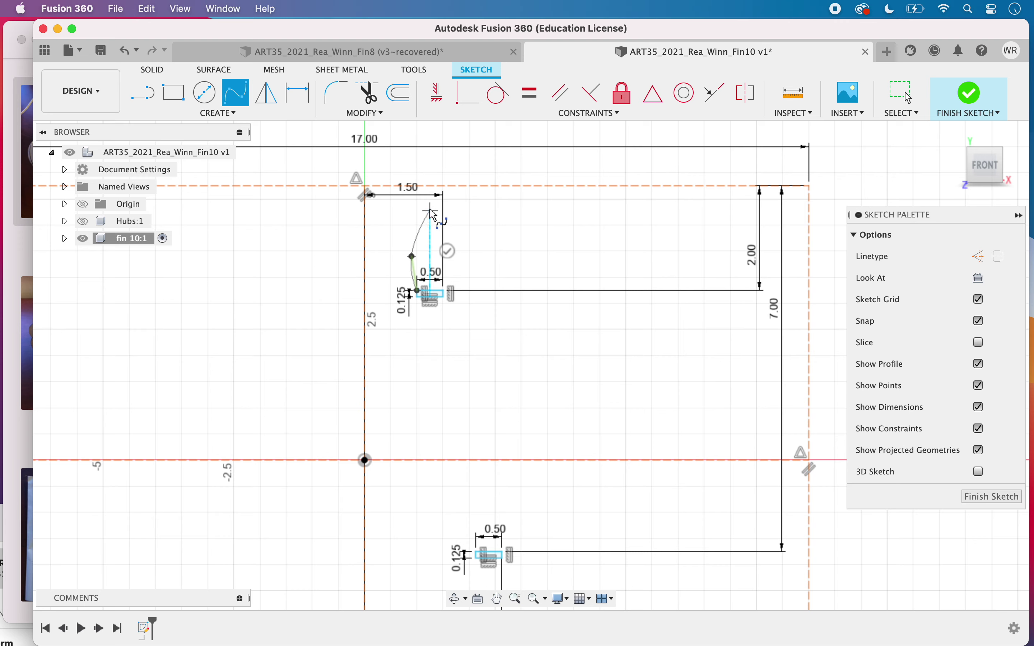
pyautogui.click(431, 208)
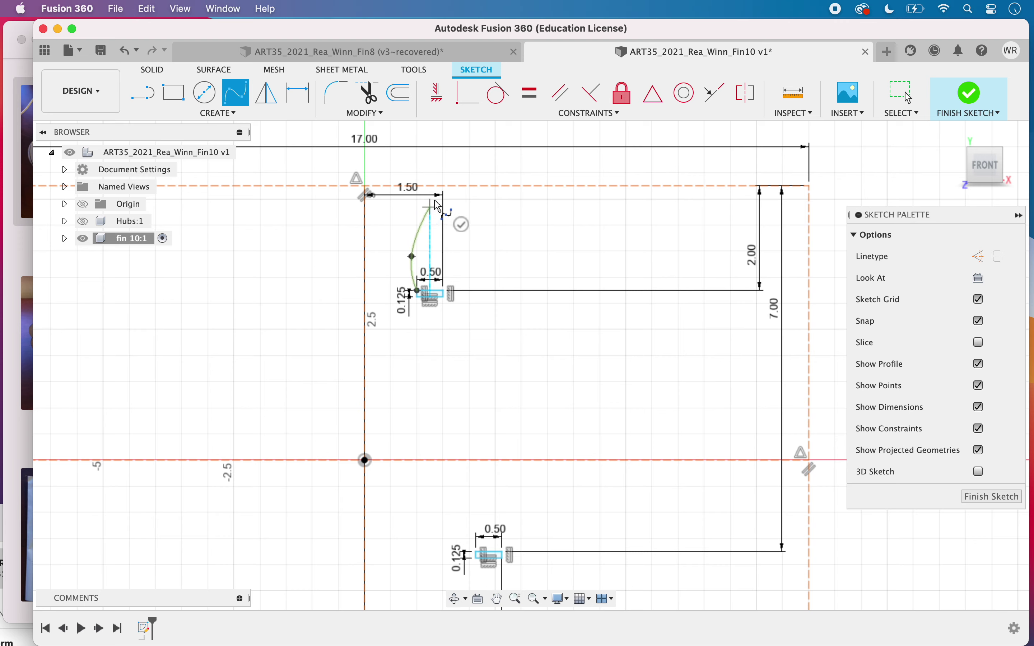
pyautogui.click(457, 193)
pyautogui.click(491, 259)
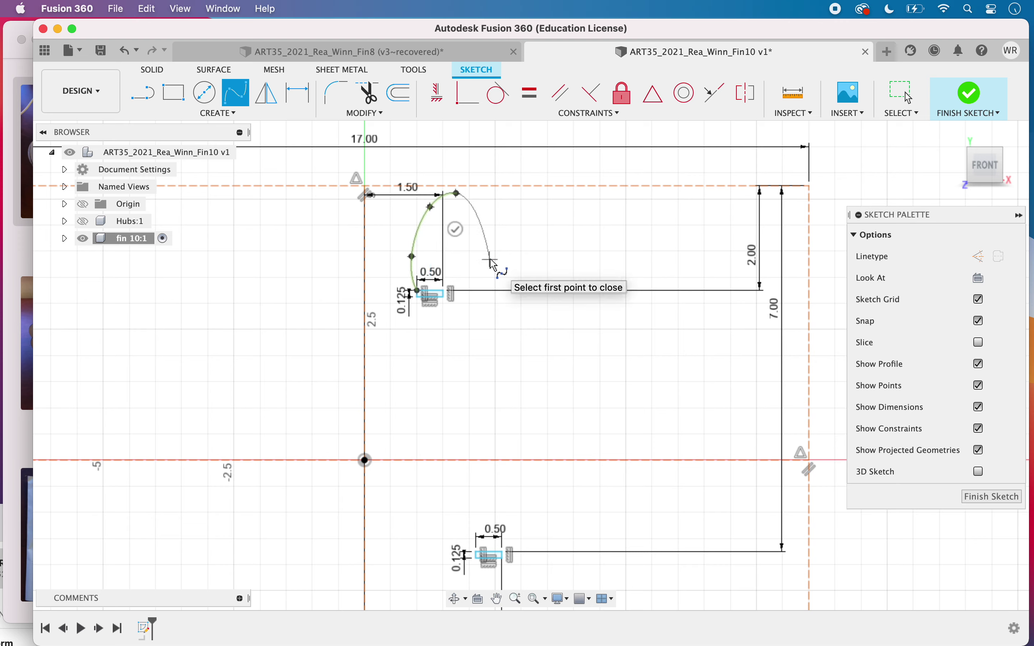
pyautogui.click(512, 333)
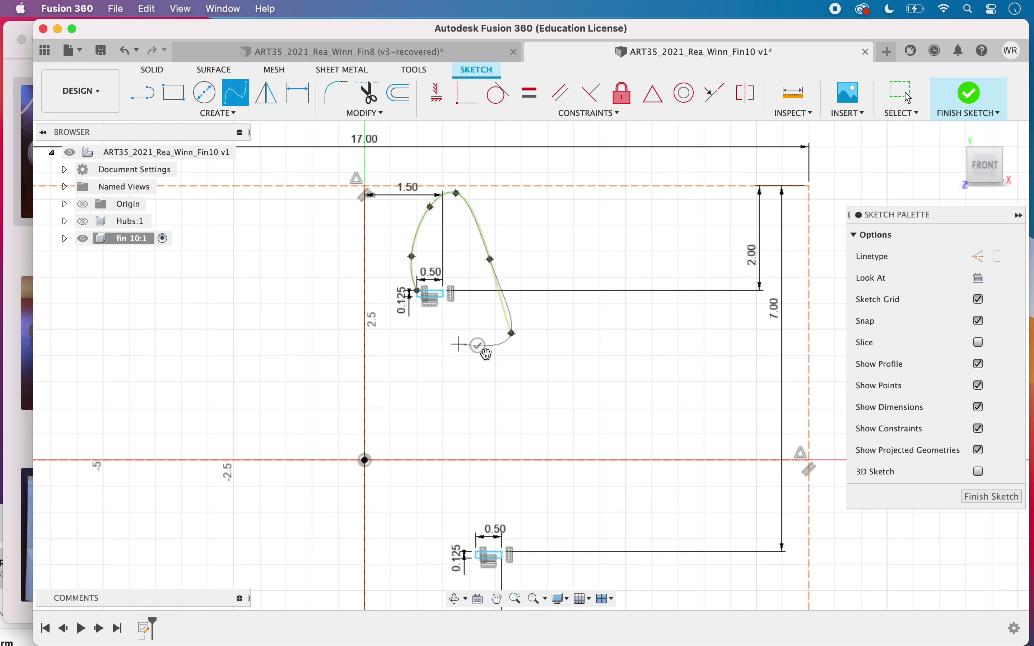
pyautogui.click(565, 384)
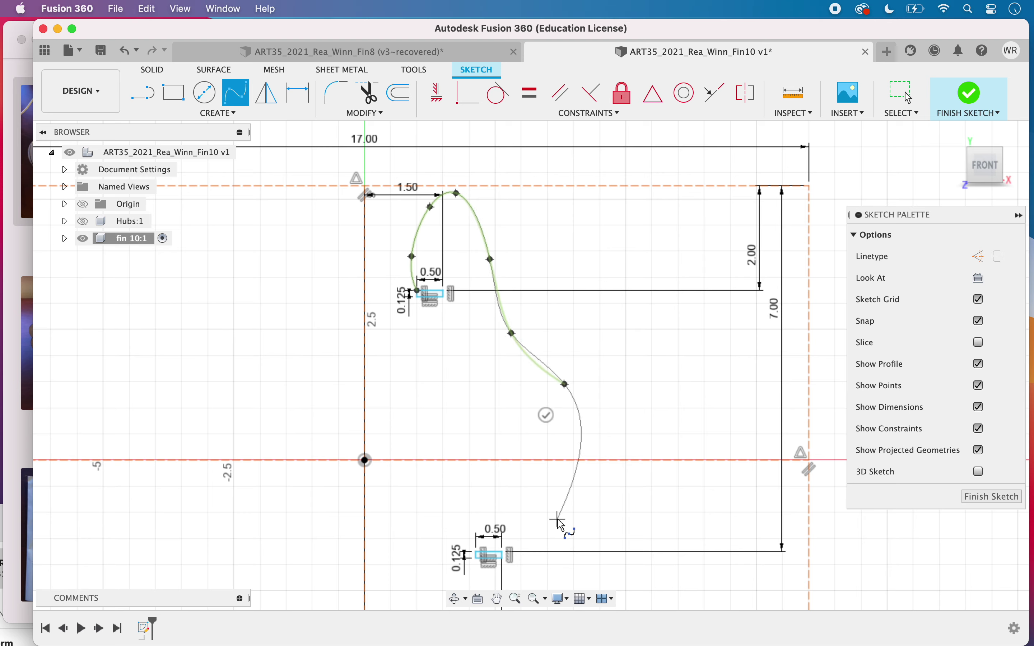
# - Curl the spline around the bottom and end it at the lower notch corner
pyautogui.click(559, 519)
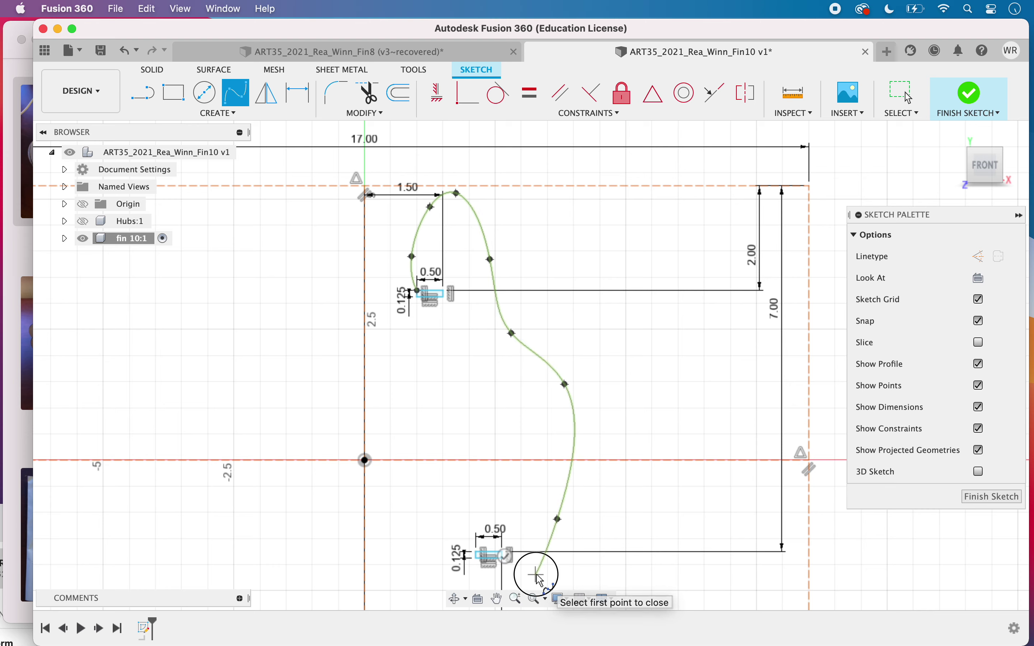
pyautogui.moveTo(537, 581); pyautogui.dragTo(564, 448, button='middle')
pyautogui.click(565, 447)
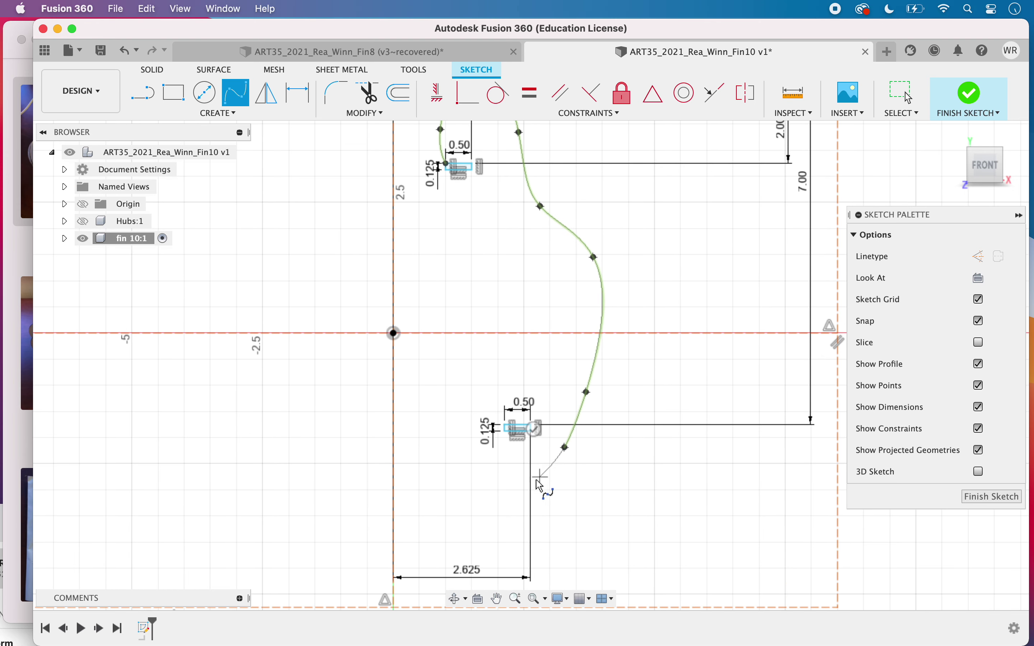
pyautogui.click(505, 488)
pyautogui.click(480, 470)
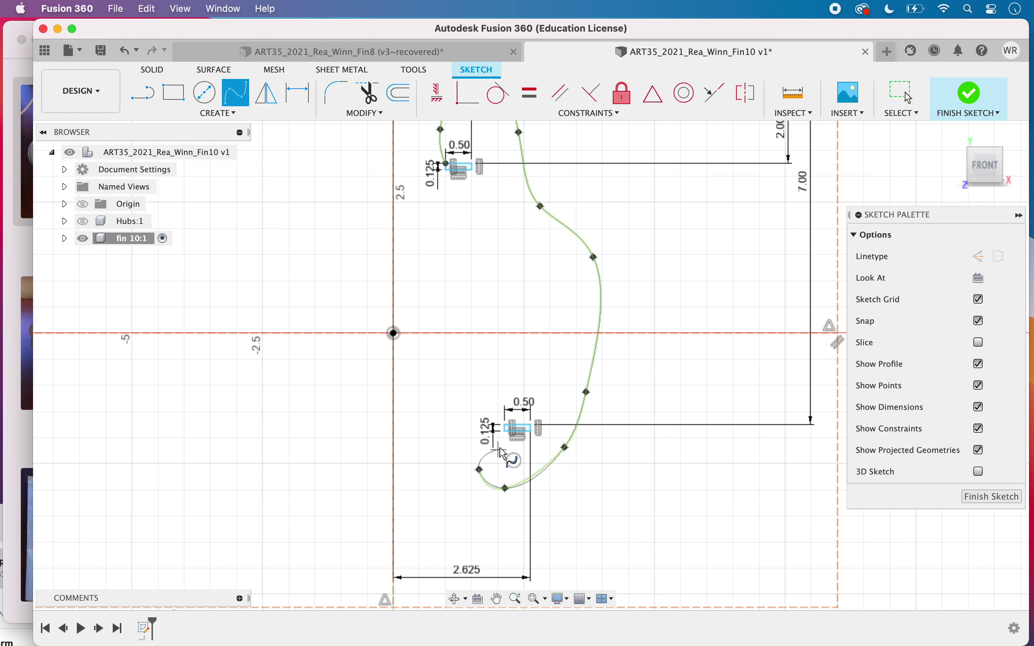
pyautogui.scroll(3, 505, 443)
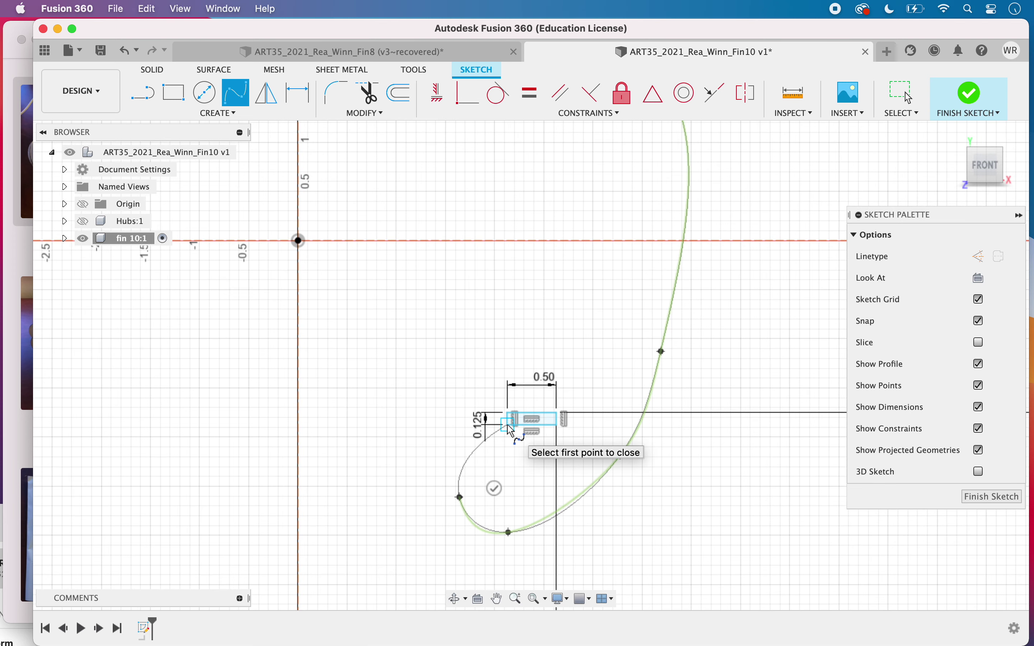
pyautogui.click(508, 426)
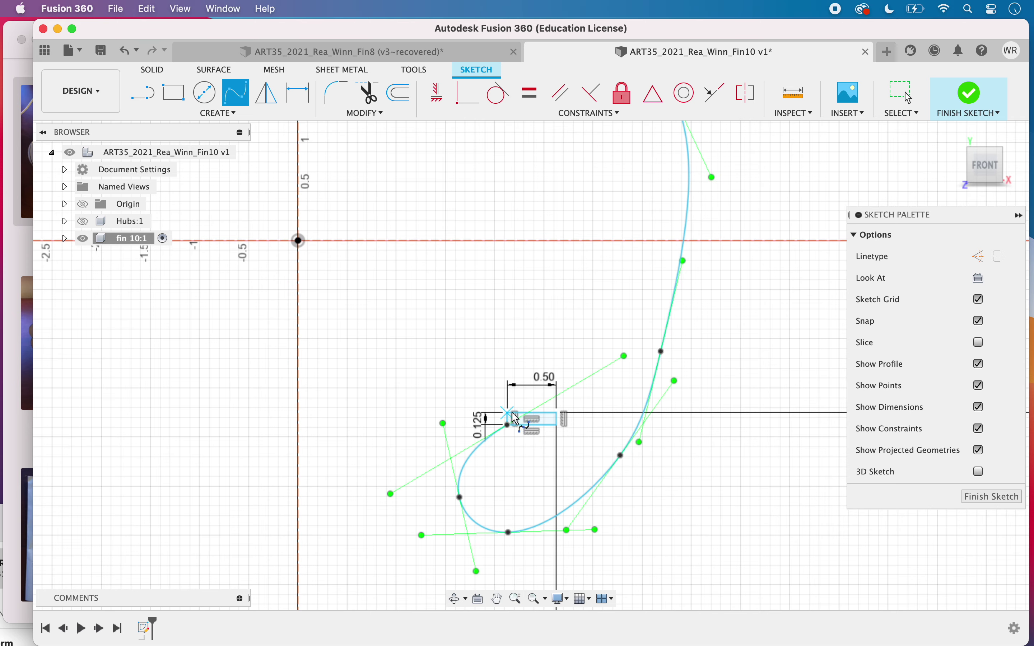
# - Draw a second spline from the lower notch corner up to the upper notch corner as the inner curve
pyautogui.click(508, 425)
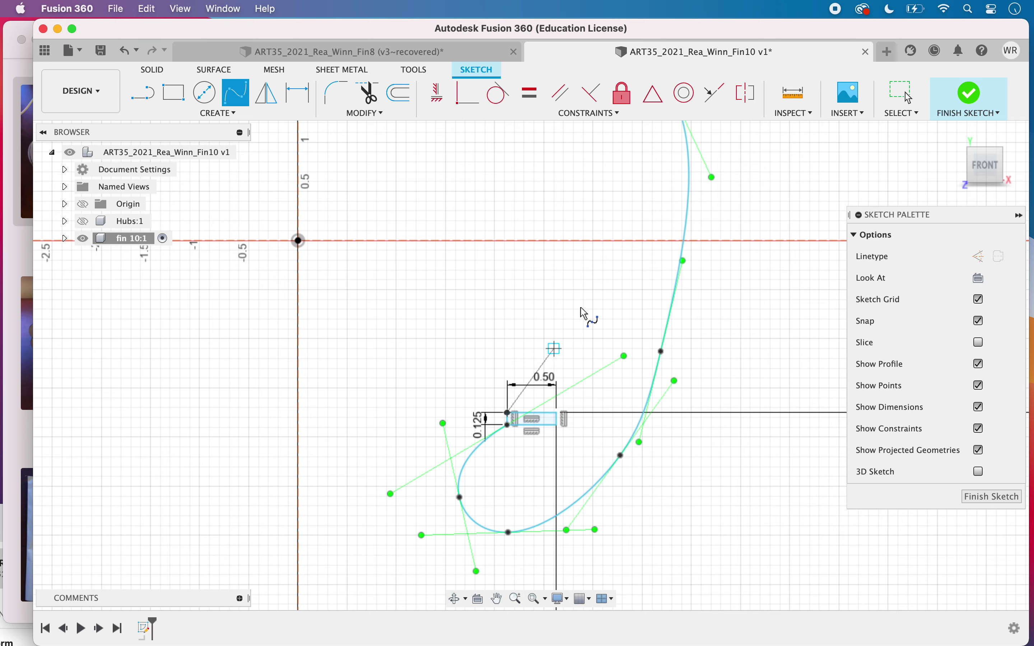
pyautogui.click(555, 312)
pyautogui.scroll(-3, 547, 409)
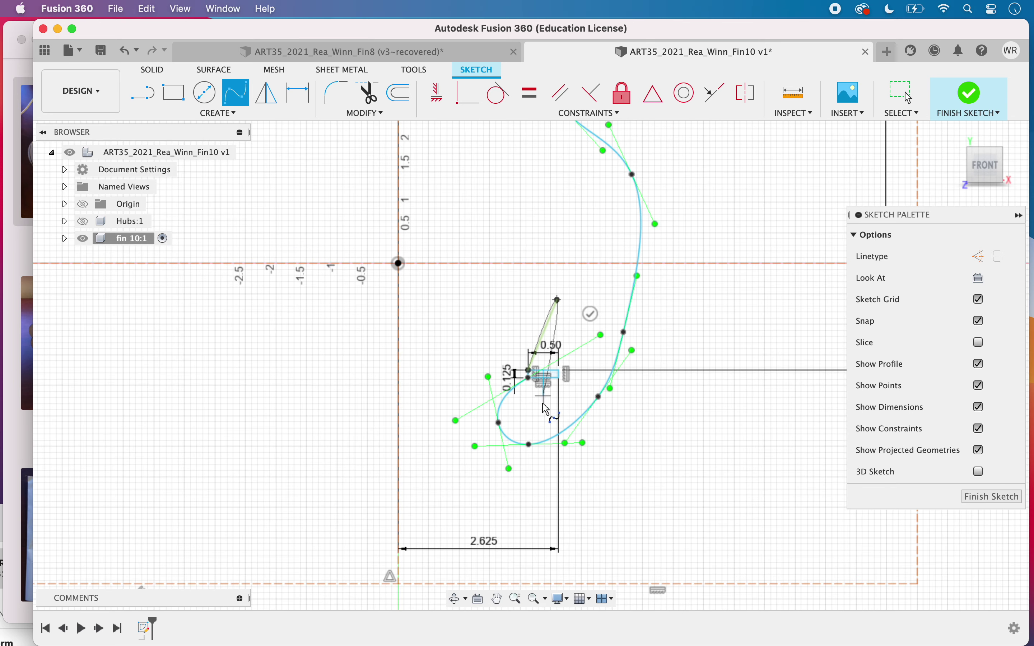
pyautogui.click(559, 205)
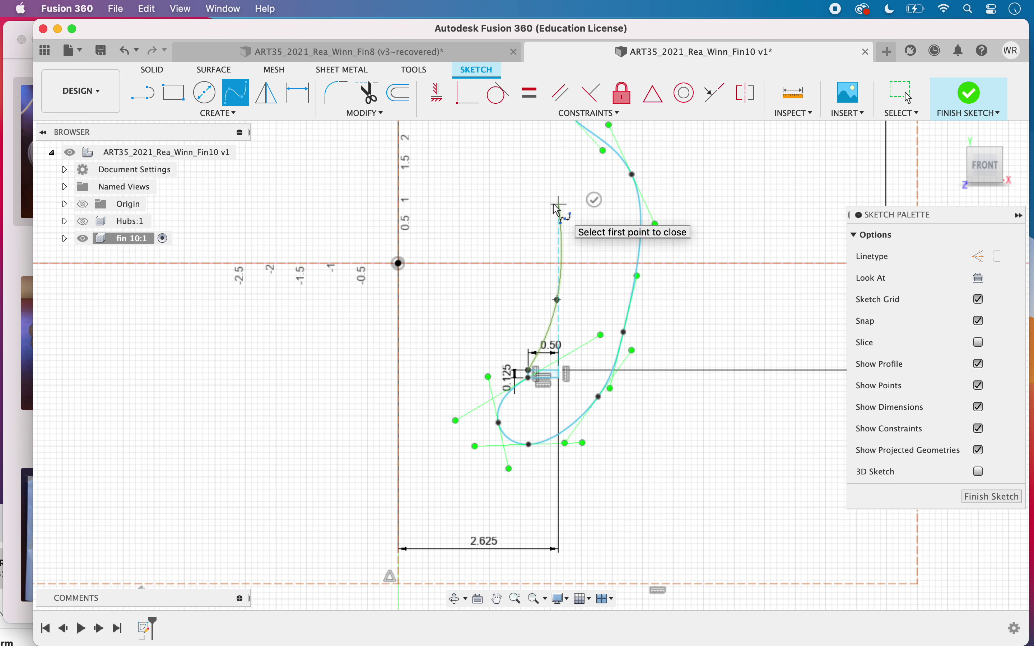
pyautogui.click(522, 148)
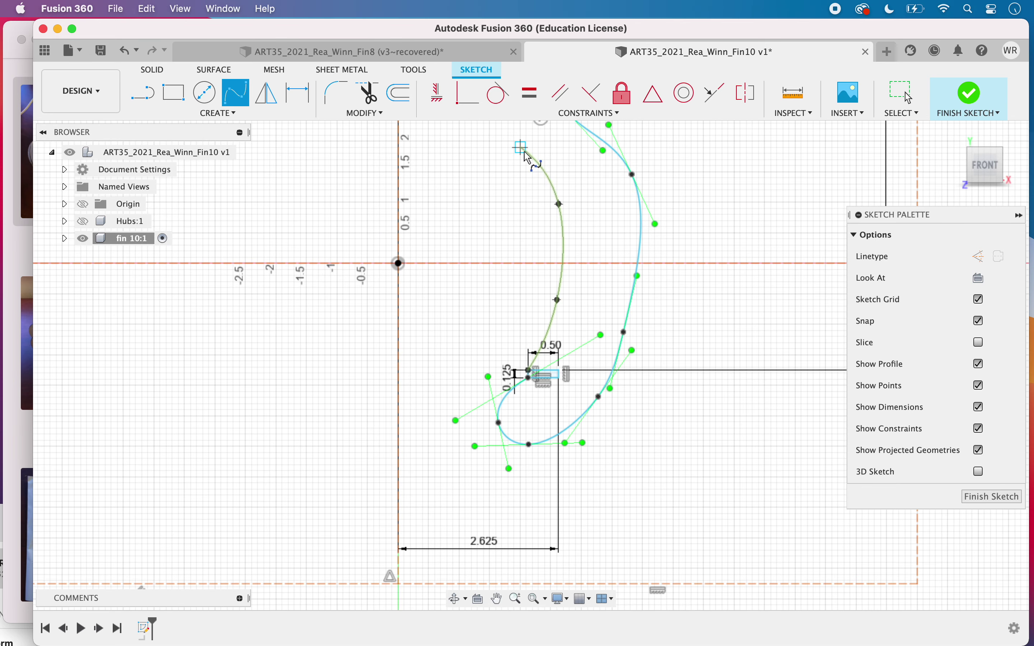
pyautogui.scroll(5, 525, 213)
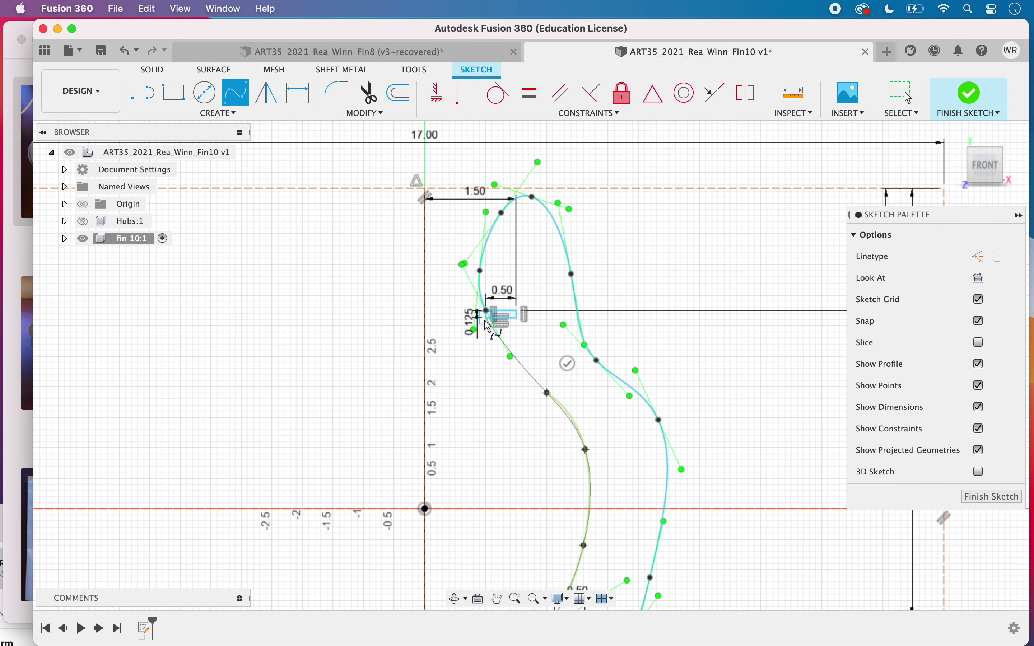
pyautogui.scroll(3, 501, 327)
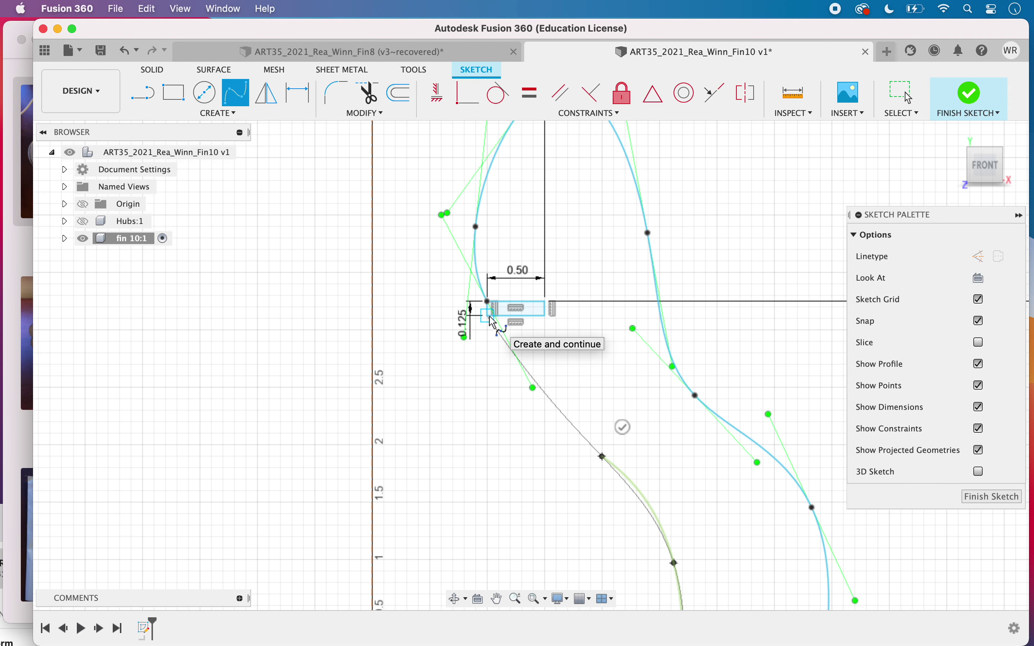
pyautogui.click(488, 315)
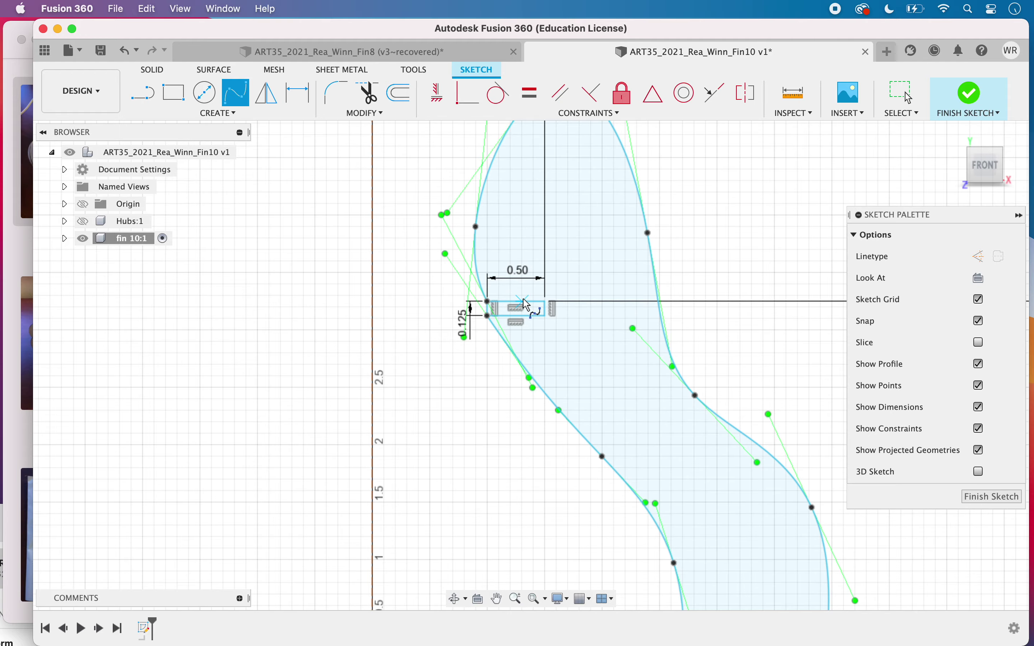
pyautogui.scroll(-5, 522, 296)
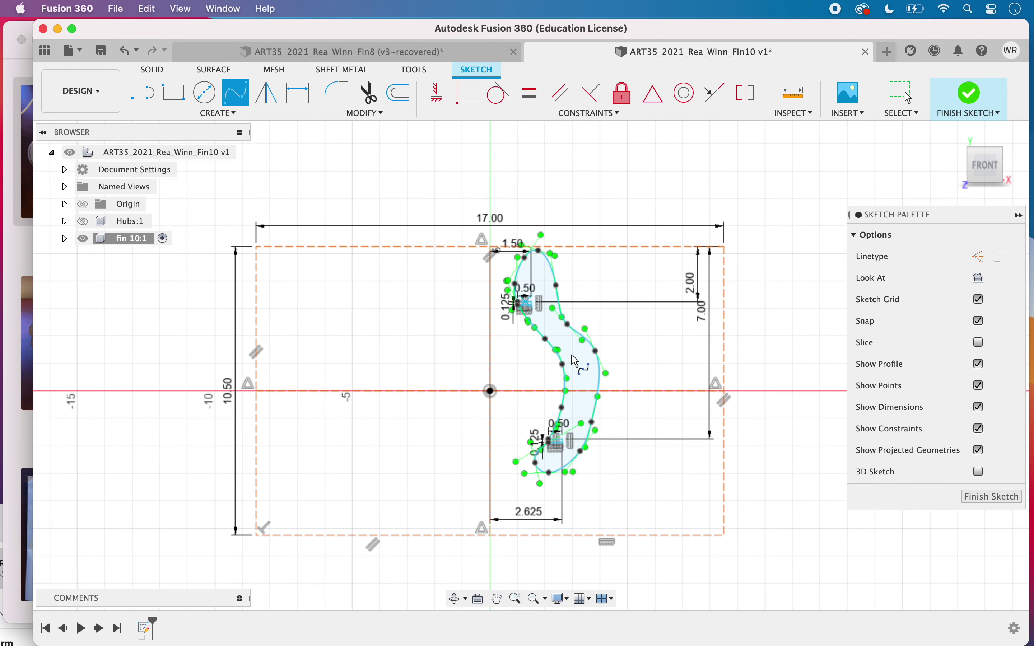
pyautogui.scroll(3, 594, 344)
pyautogui.scroll(-2, 583, 342)
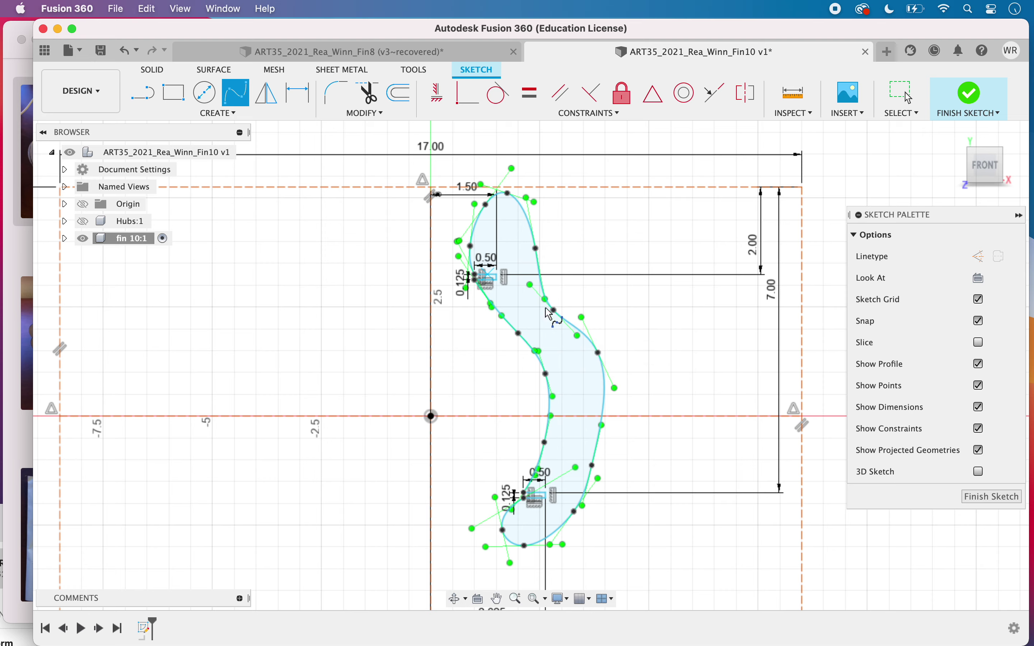
# - Drag the outer spline's upper fit points to smooth the top bend, cancelling the Move dialog
pyautogui.press('Escape')
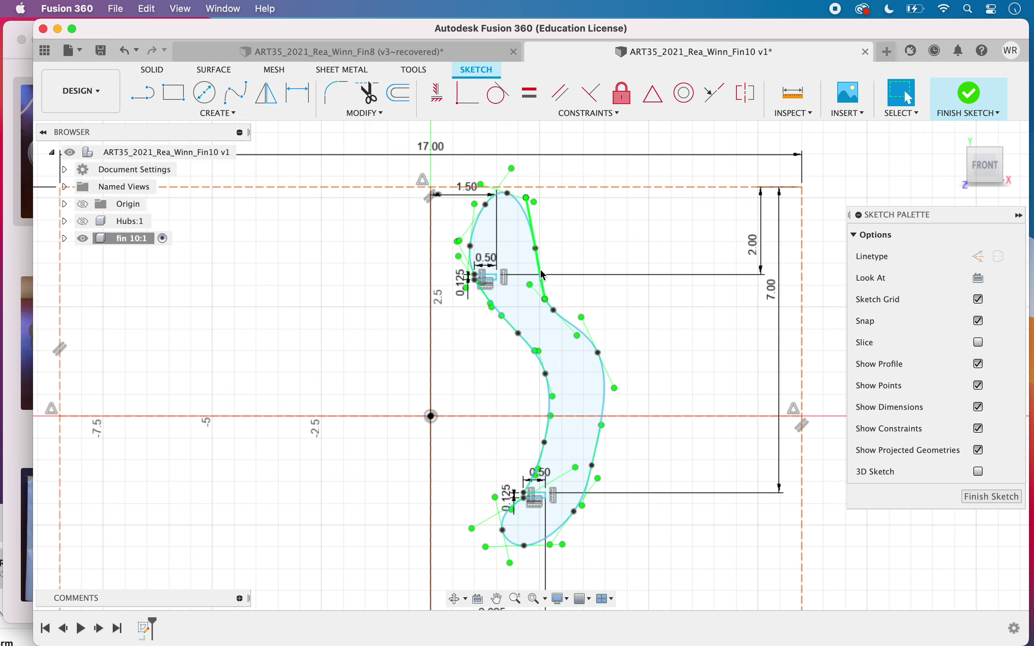
pyautogui.click(557, 315)
pyautogui.moveTo(556, 312); pyautogui.dragTo(568, 294)
pyautogui.moveTo(537, 249); pyautogui.dragTo(529, 235)
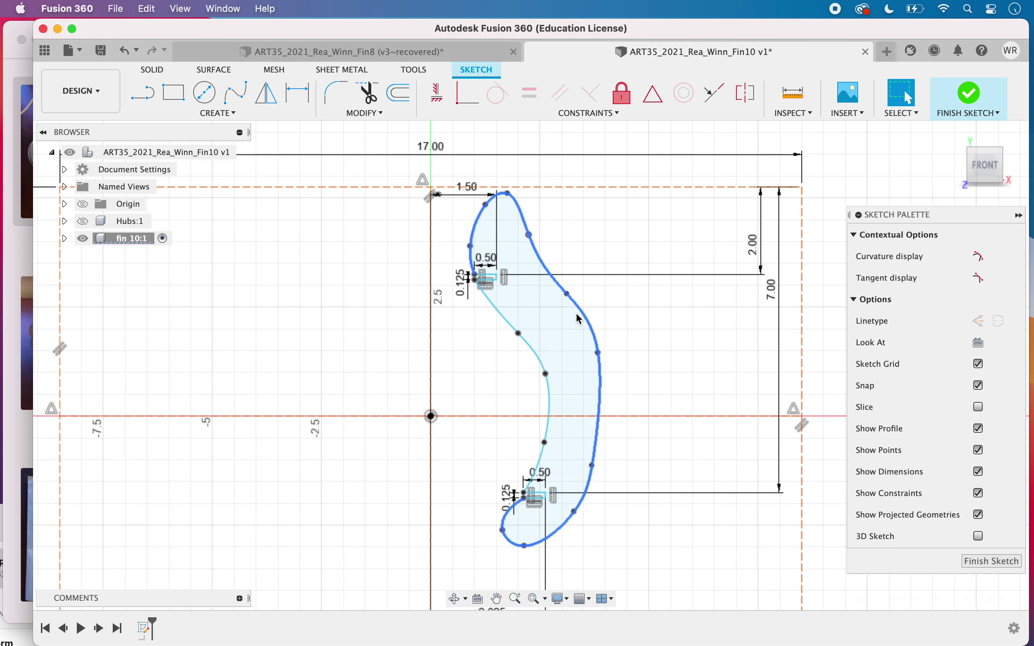
pyautogui.click(530, 236)
pyautogui.press('m')
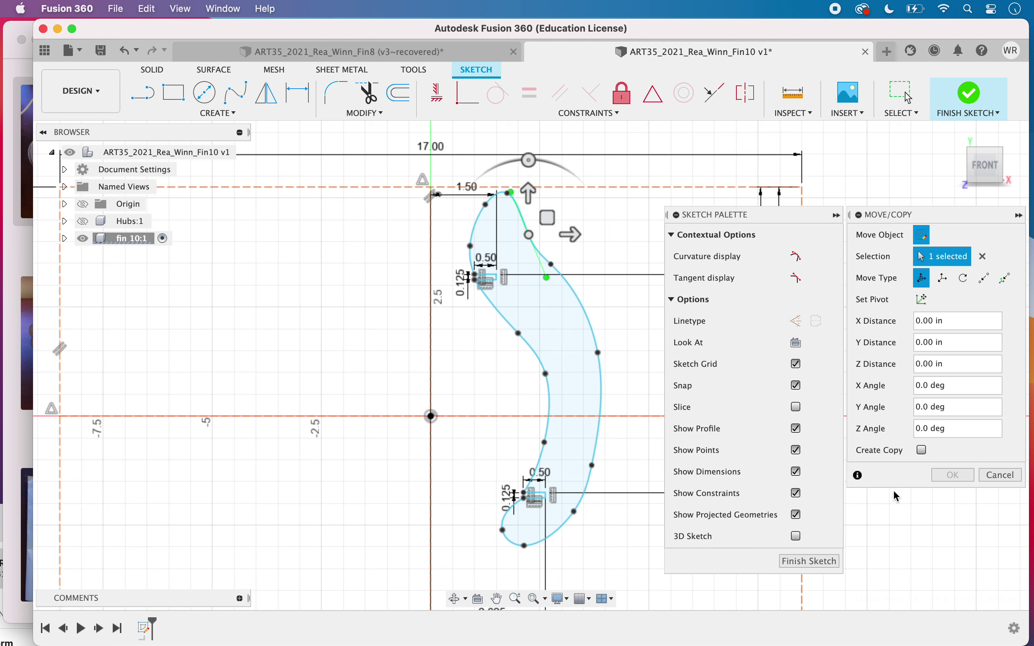
pyautogui.click(1000, 476)
pyautogui.moveTo(548, 279); pyautogui.dragTo(522, 243)
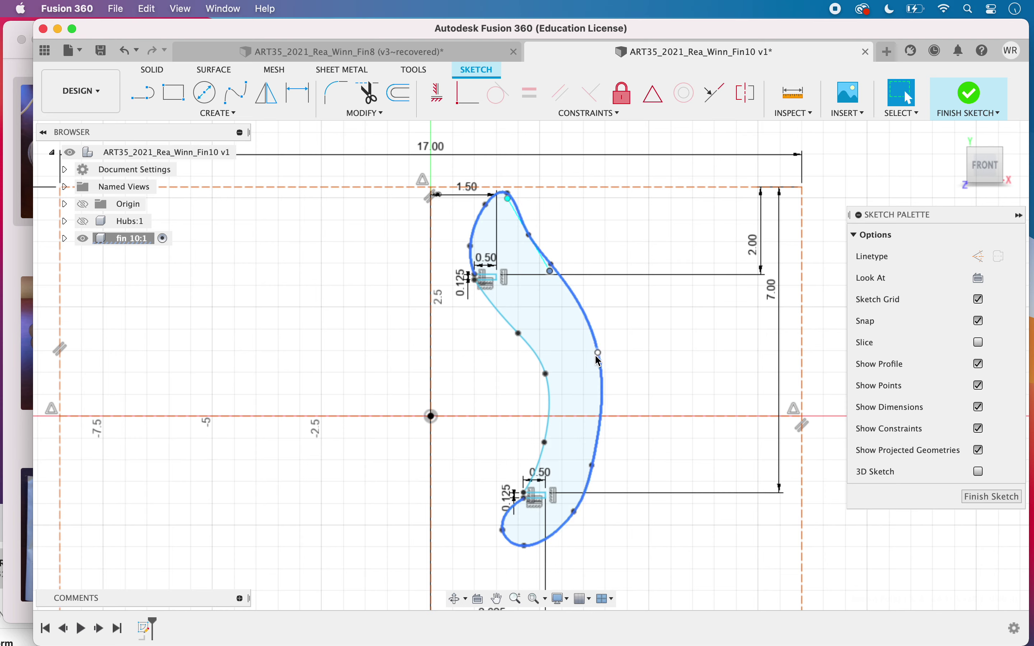
# - Raise the right fit point, bulge the lower right side outward, and tighten the bottom curl
pyautogui.moveTo(599, 353); pyautogui.dragTo(597, 319)
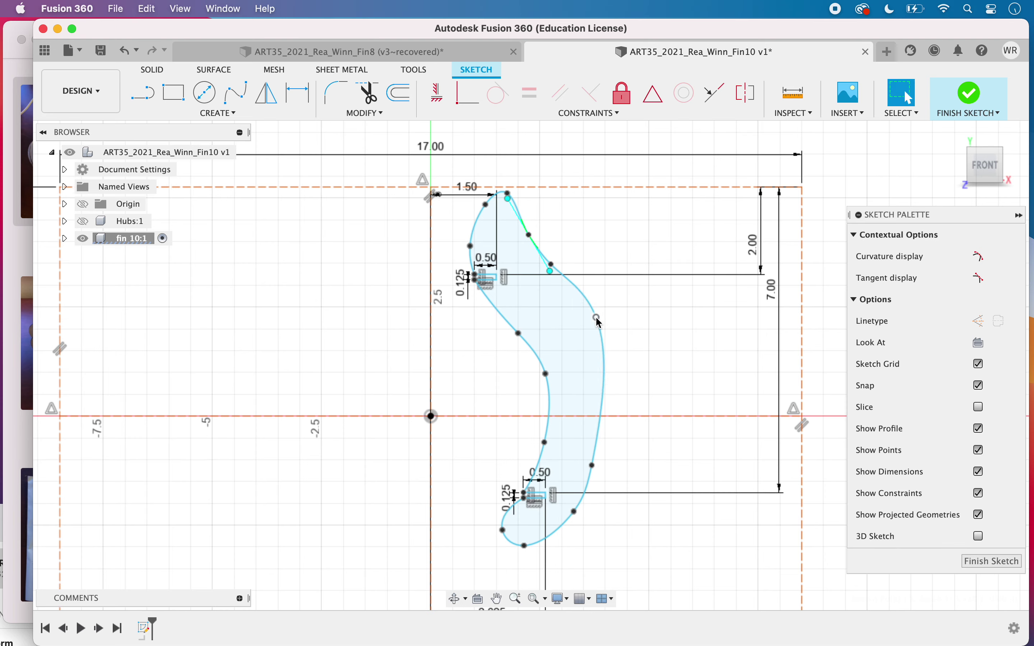
pyautogui.click(597, 318)
pyautogui.moveTo(614, 365); pyautogui.dragTo(629, 359)
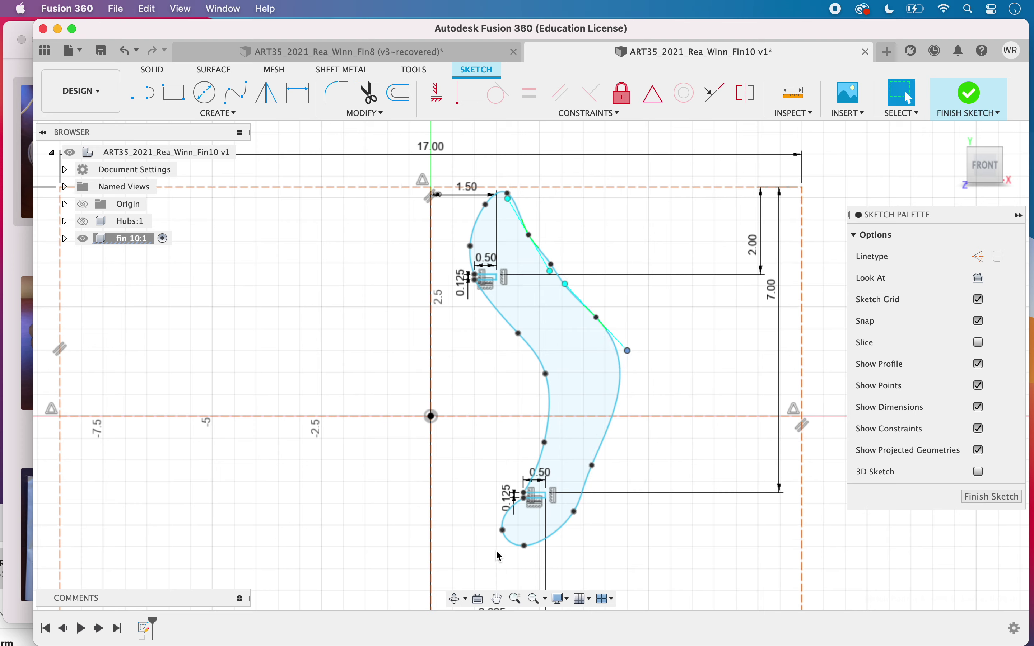
pyautogui.moveTo(503, 532)
pyautogui.mouseDown()
pyautogui.moveTo(513, 526)
pyautogui.moveTo(526, 552)
pyautogui.moveTo(547, 543)
pyautogui.moveTo(525, 534)
pyautogui.moveTo(574, 505)
pyautogui.mouseUp()
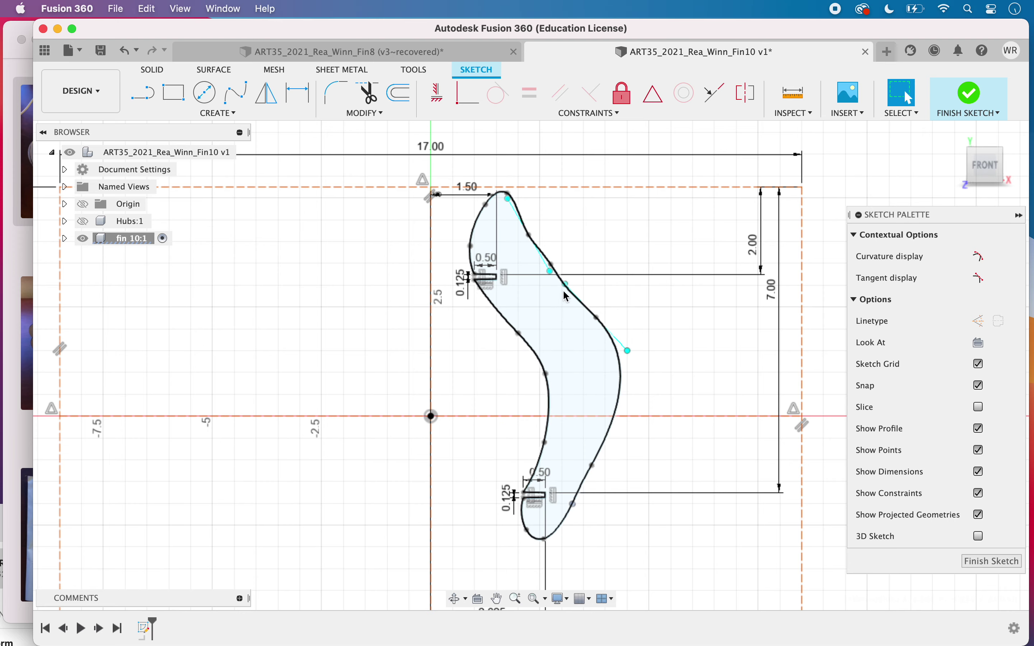
pyautogui.click(558, 269)
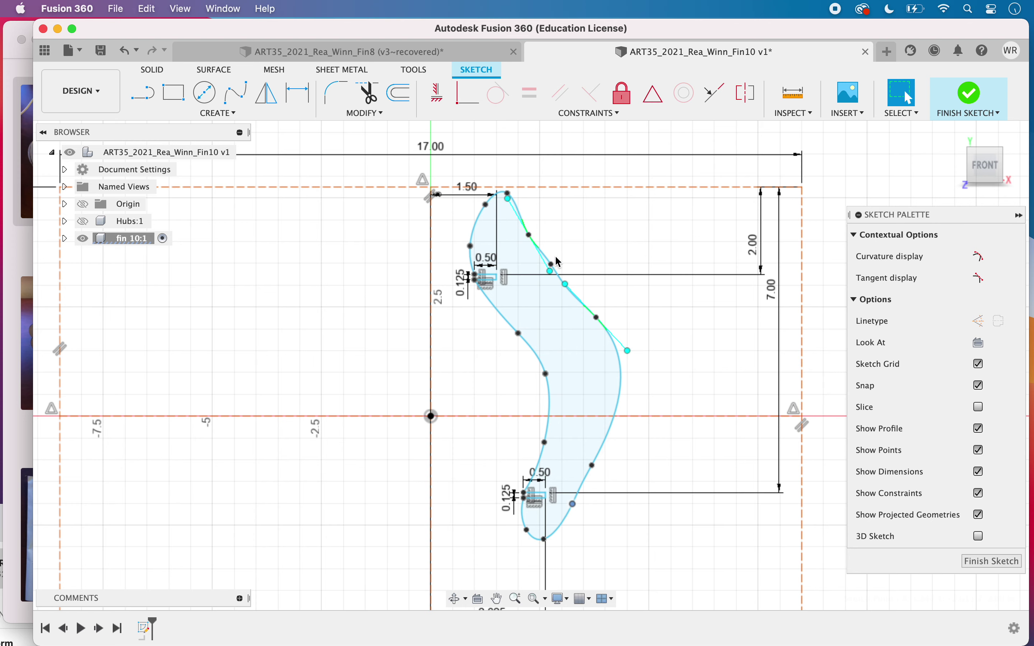
# - Nudge the outer curve's upper fit point slightly and zoom out over the whole fin
pyautogui.click(551, 265)
pyautogui.moveTo(552, 267); pyautogui.dragTo(565, 277)
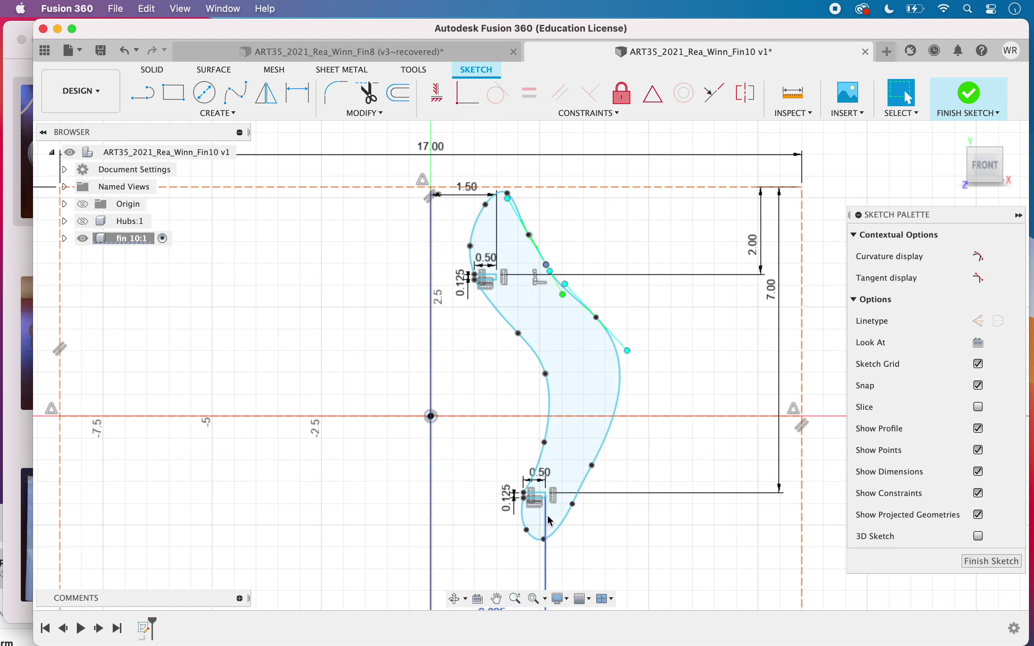
pyautogui.scroll(-3, 483, 361)
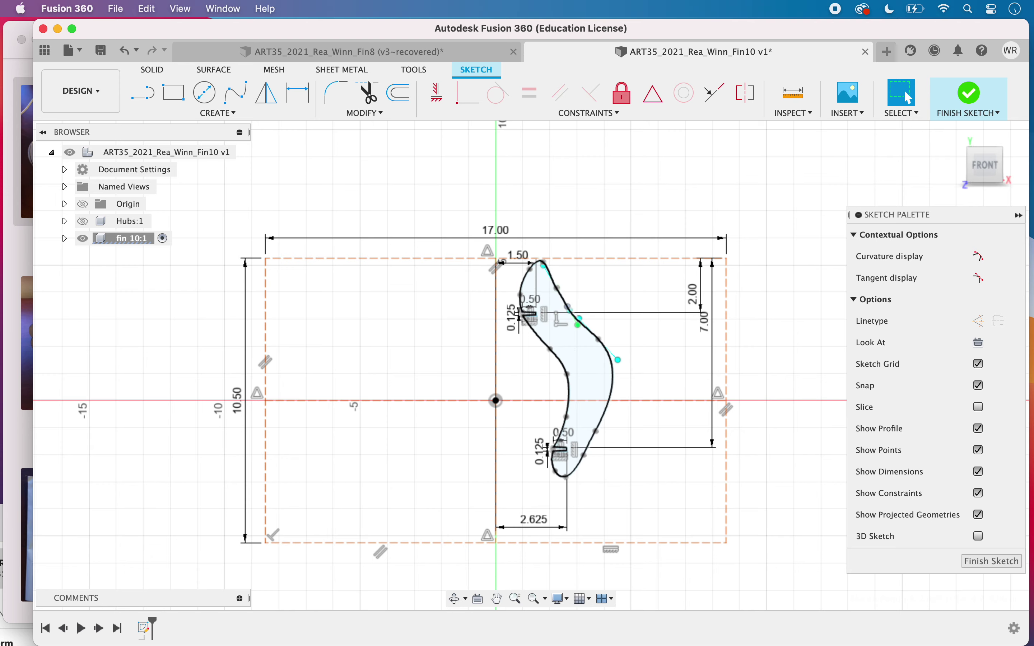
pyautogui.click(614, 378)
# - Finish the sketch and start an Extrude with the fin profile as a new body
pyautogui.scroll(3, 641, 406)
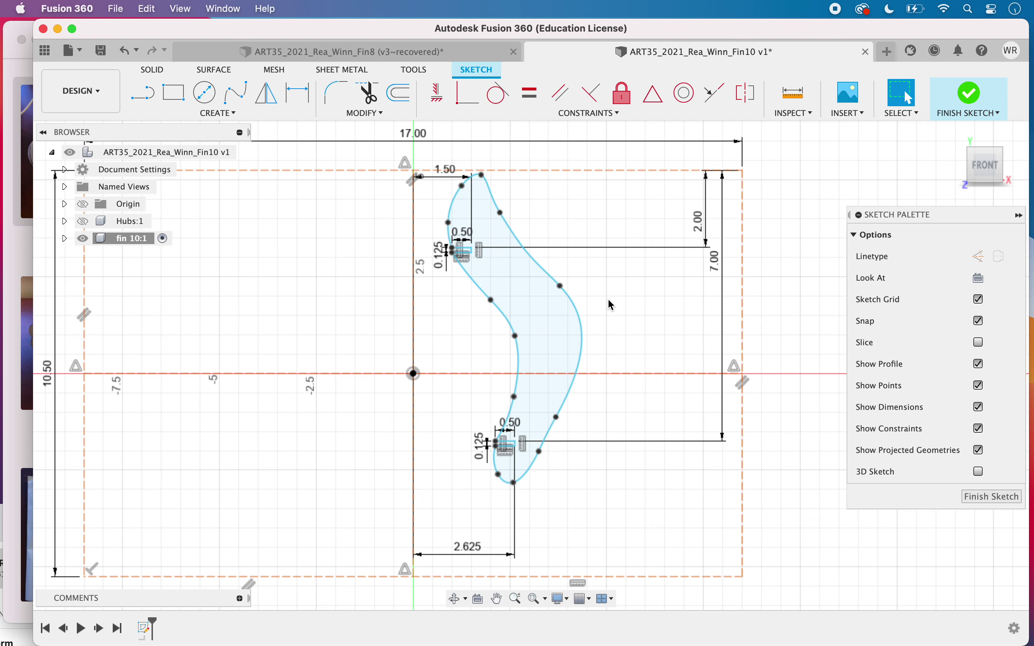
pyautogui.press('e')
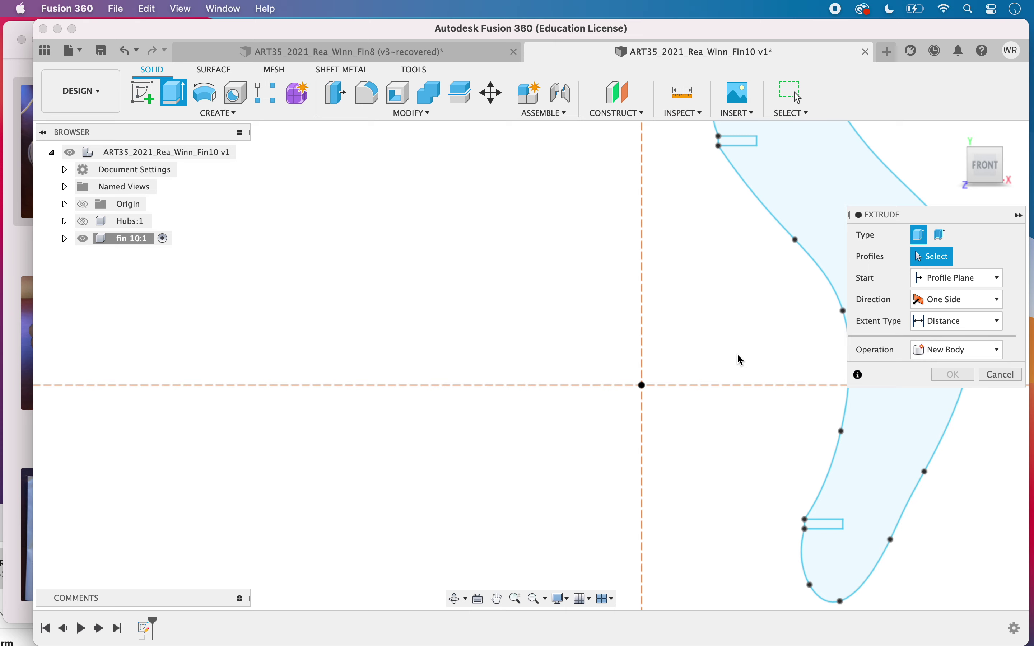
pyautogui.moveTo(736, 353); pyautogui.dragTo(555, 383, button='middle')
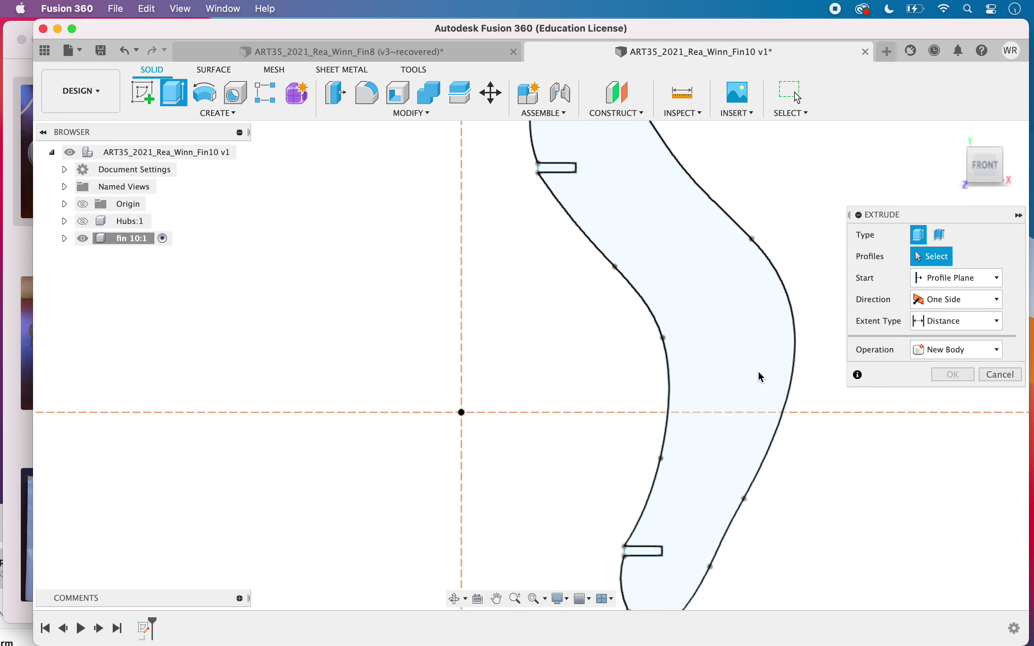
pyautogui.scroll(-3, 764, 377)
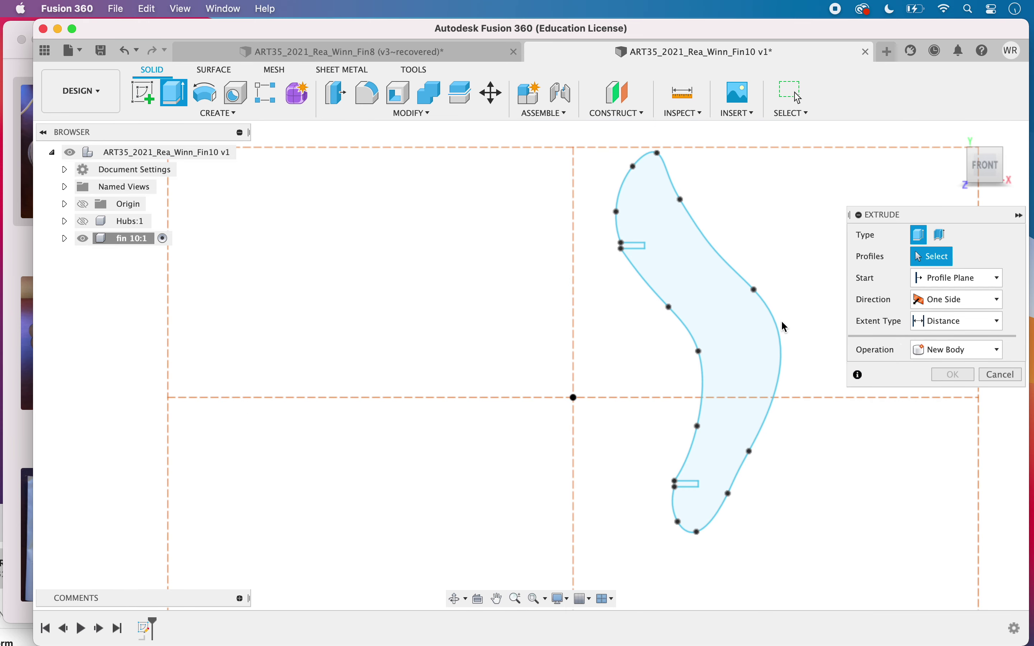
pyautogui.click(727, 331)
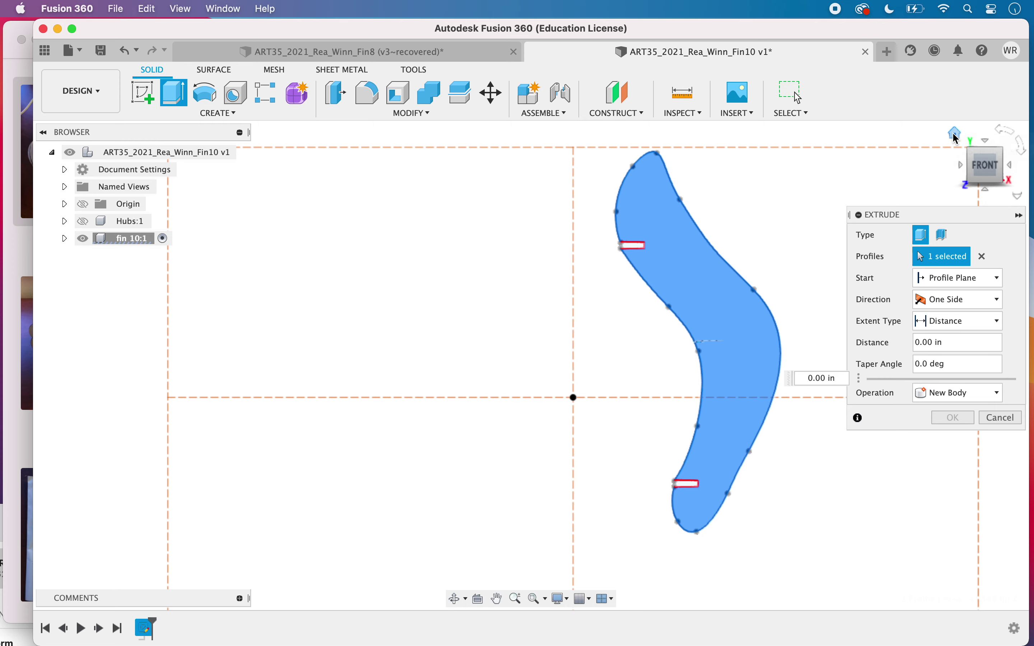
pyautogui.click(956, 135)
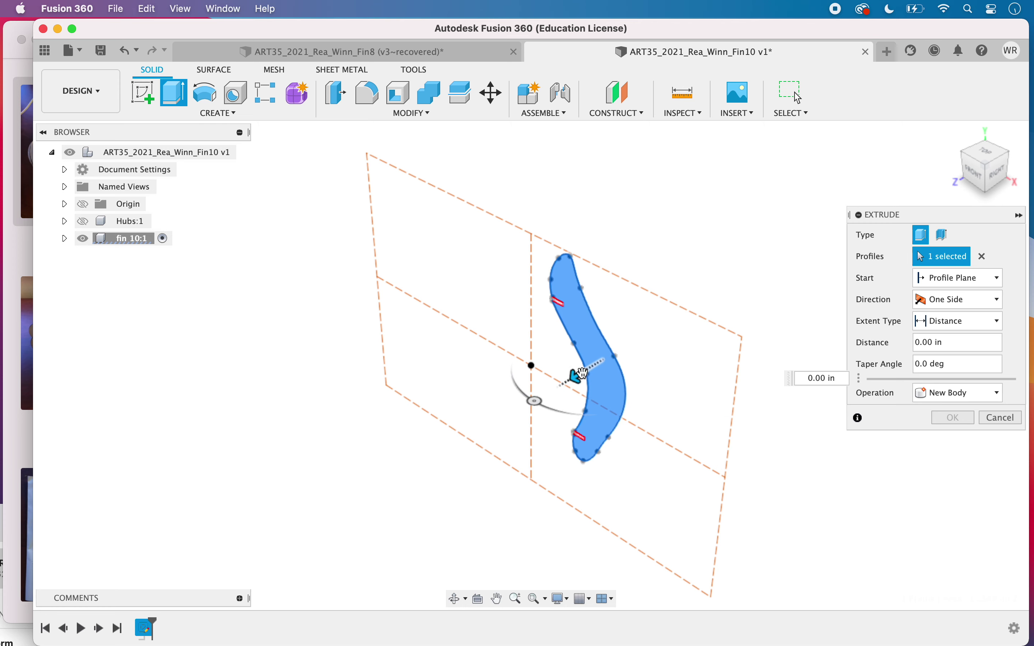
# - Extrude the fin to 0.125 in thick, then view it from the front
pyautogui.moveTo(572, 377); pyautogui.dragTo(560, 384)
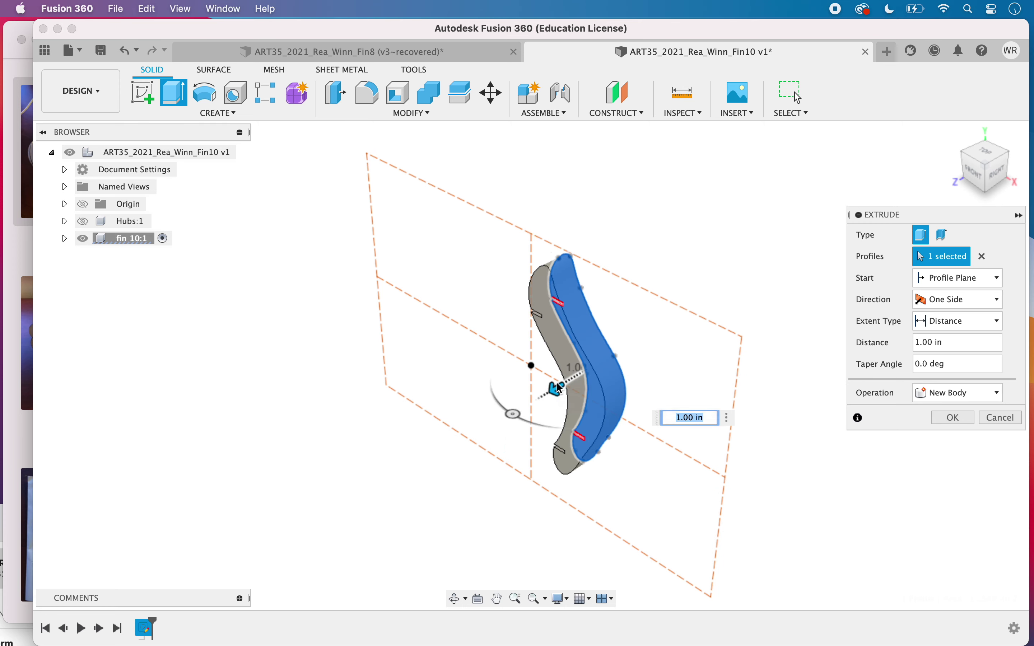
pyautogui.press('BackSpace')
pyautogui.write('.')
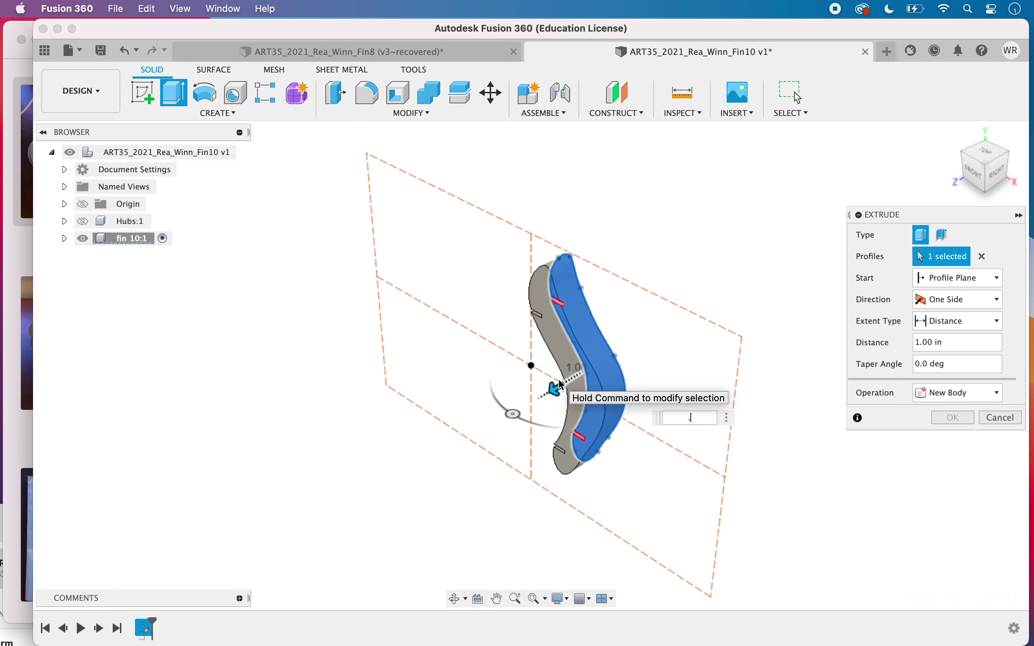
pyautogui.write('125')
pyautogui.press('Return')
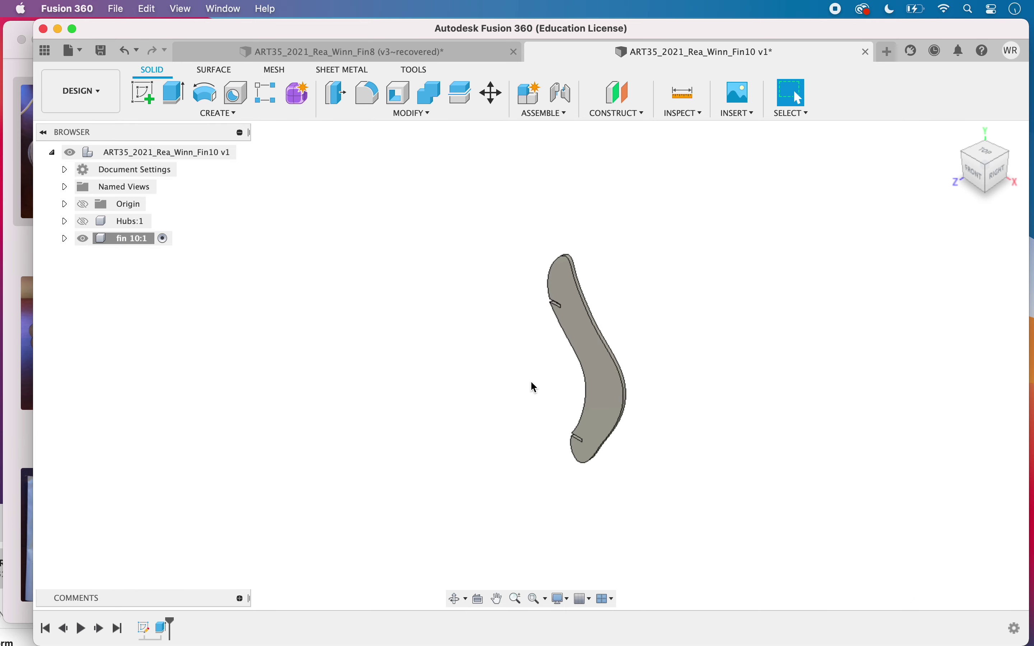
pyautogui.moveTo(533, 386); pyautogui.dragTo(382, 366, button='middle')
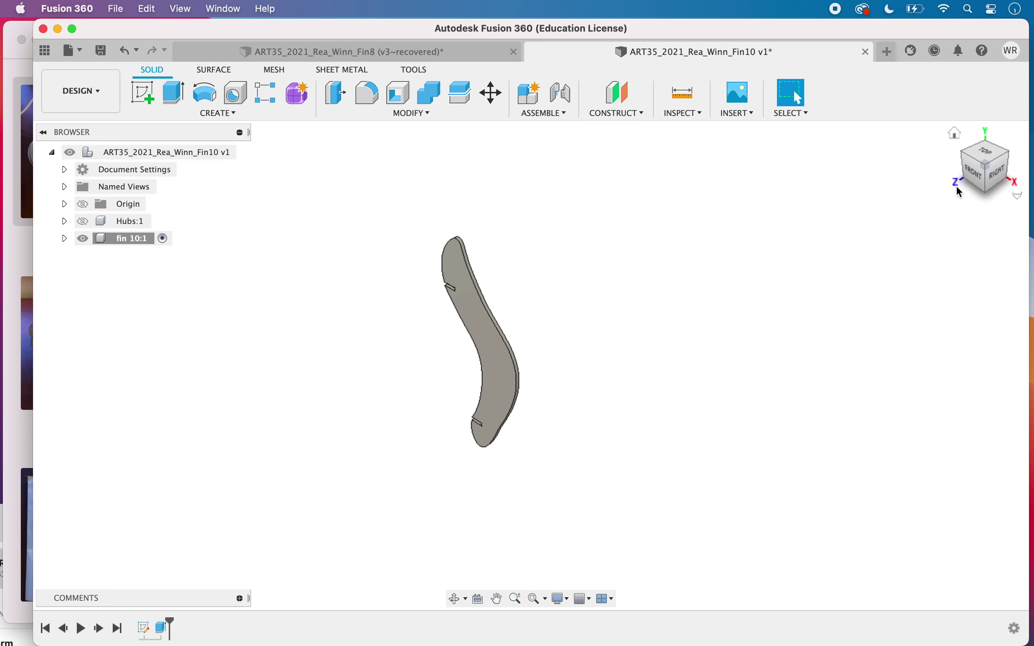
pyautogui.click(973, 173)
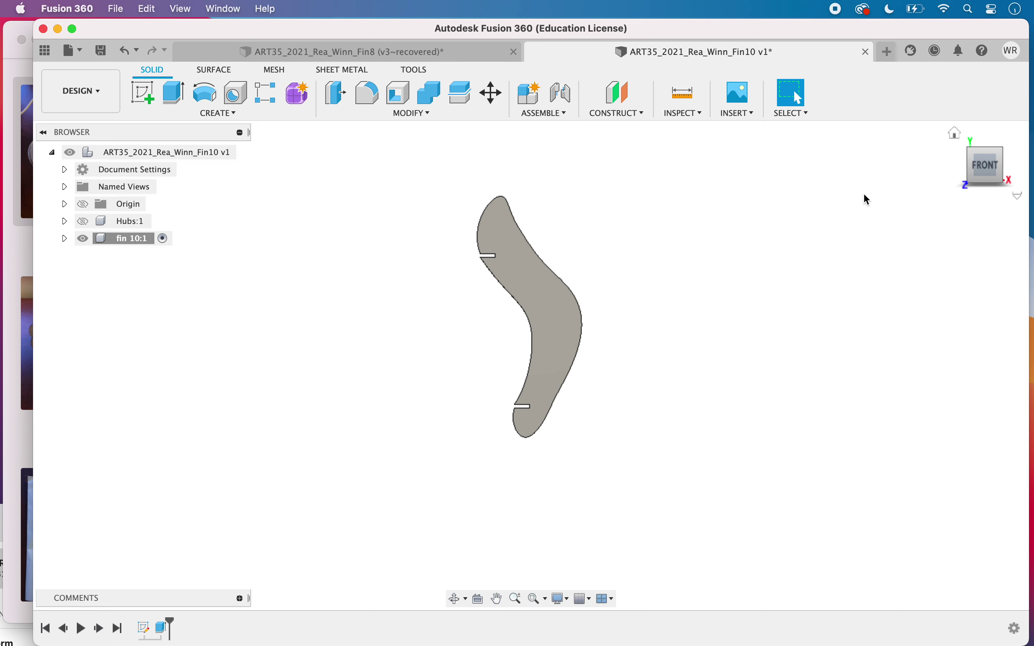